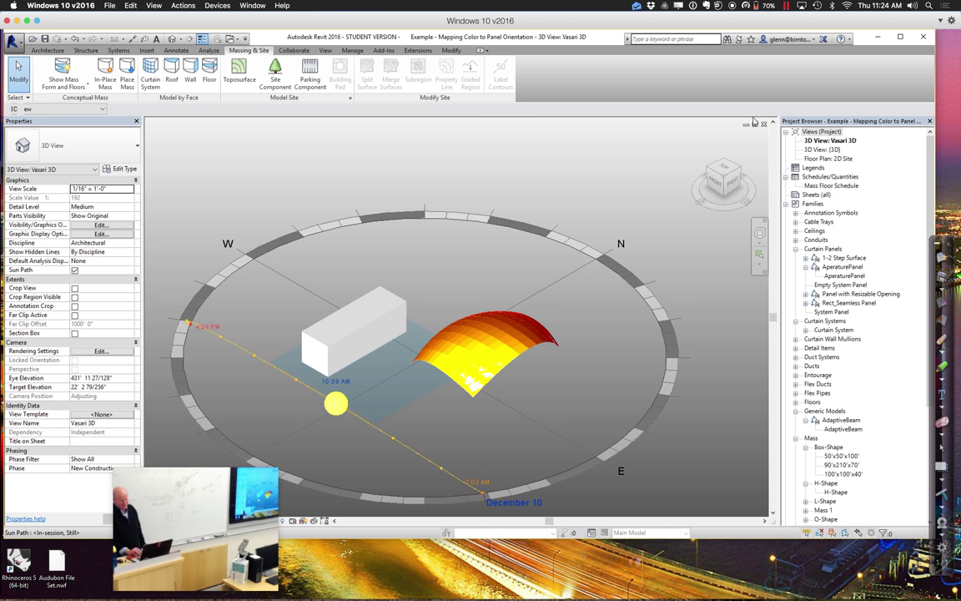
Close the current project with its changes saved, and open "Example - Mapping Panel Parameters to Orientation" from the Example 10.2 folder
click(764, 126)
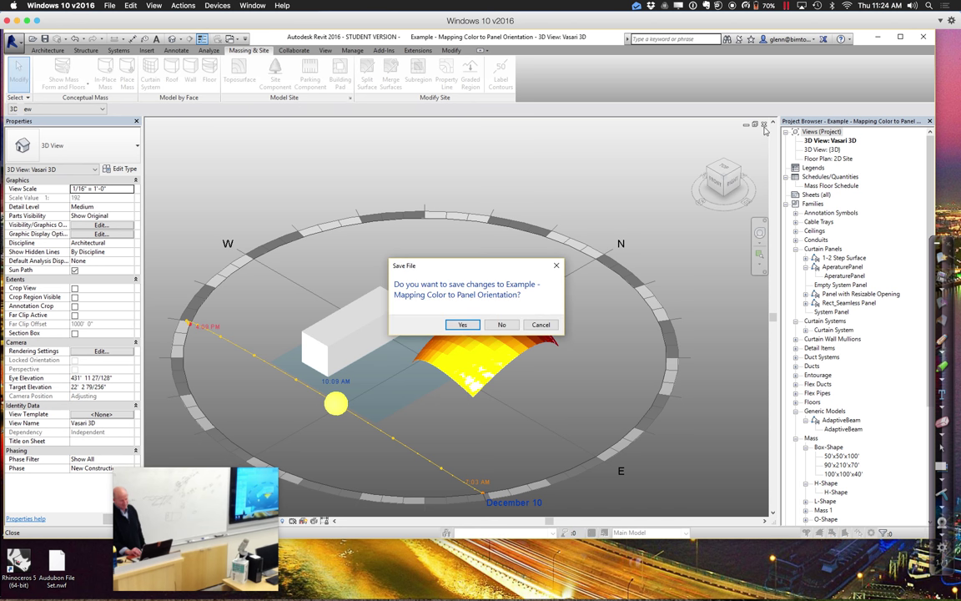
click(464, 324)
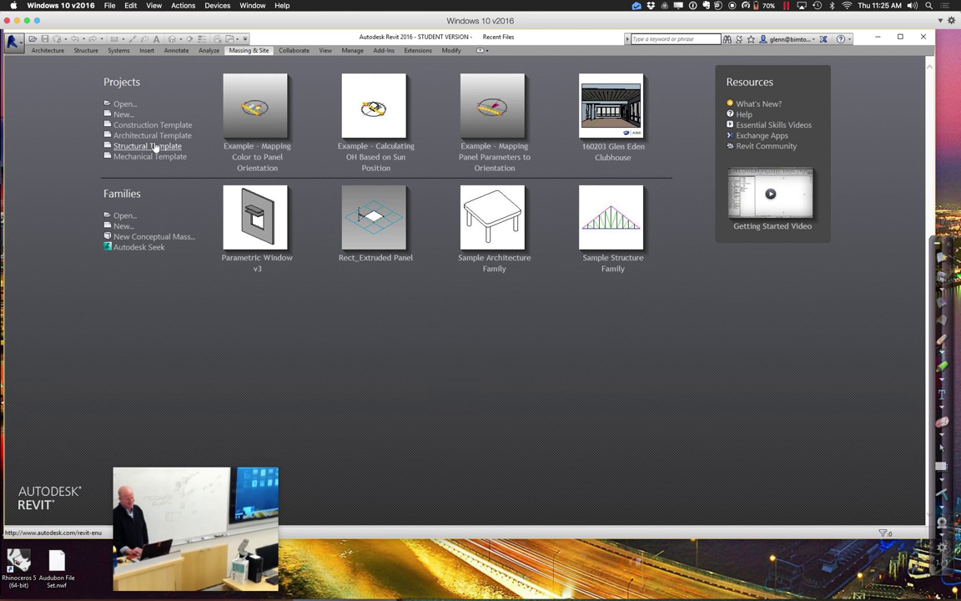
click(124, 103)
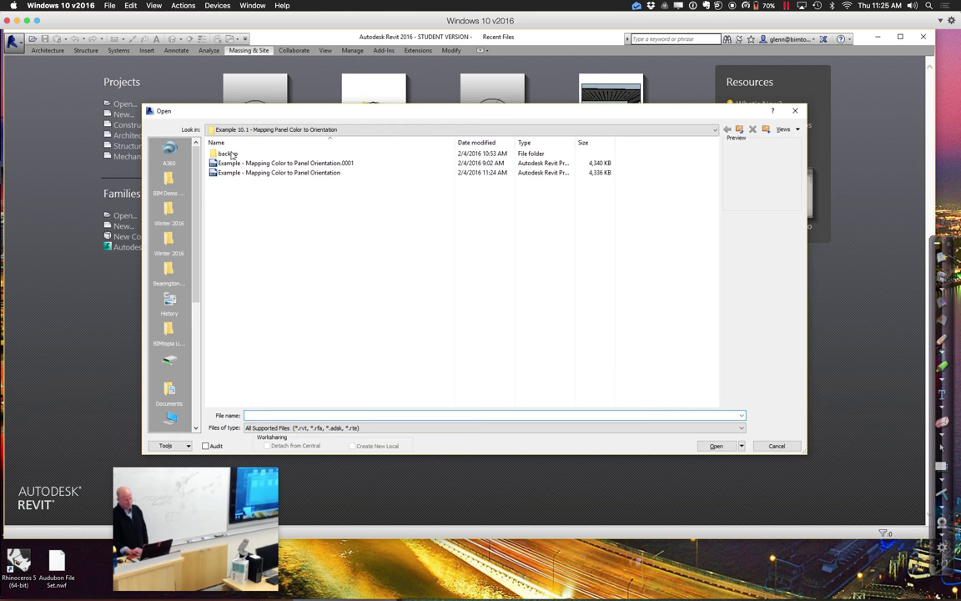
click(302, 129)
click(290, 244)
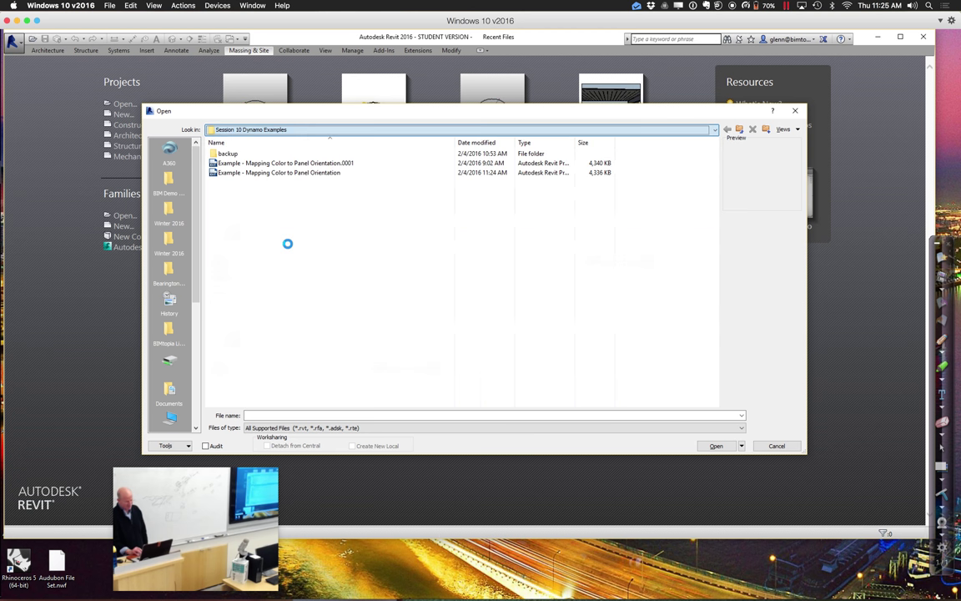
double_click(263, 191)
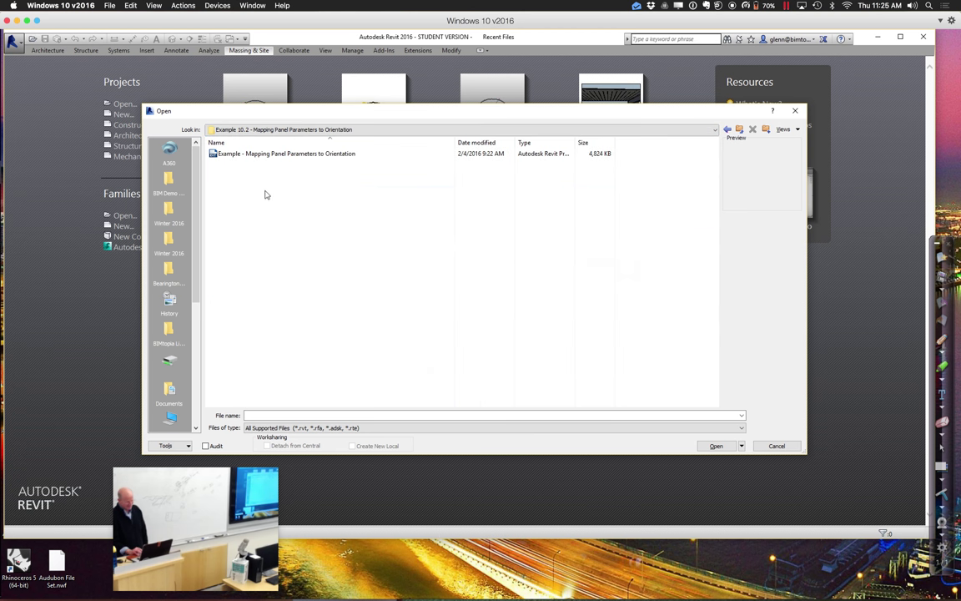
double_click(265, 159)
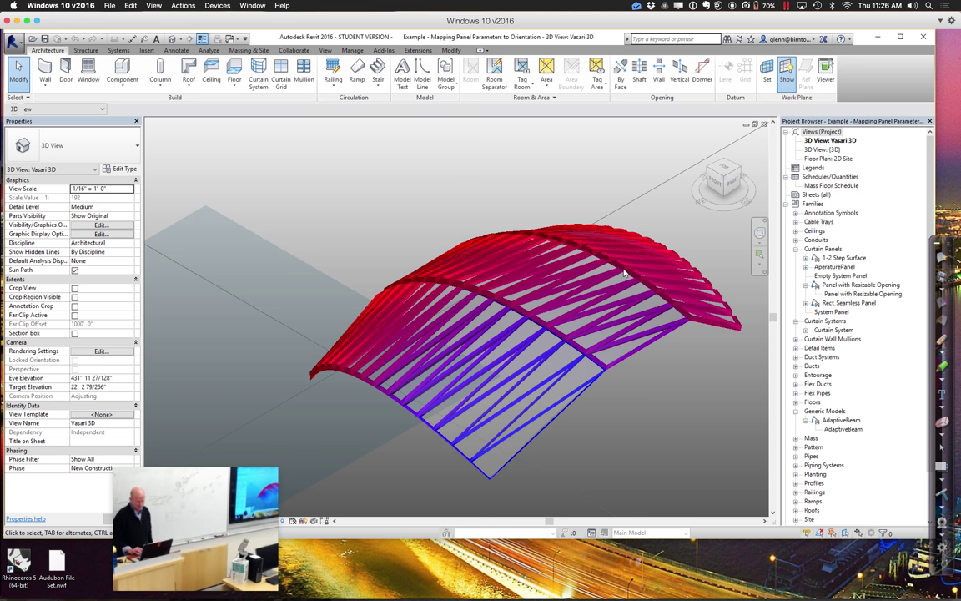
Inspect the WallThickness of a front panel and a rear panel on the curved surface, viewing the model from both sides
click(526, 411)
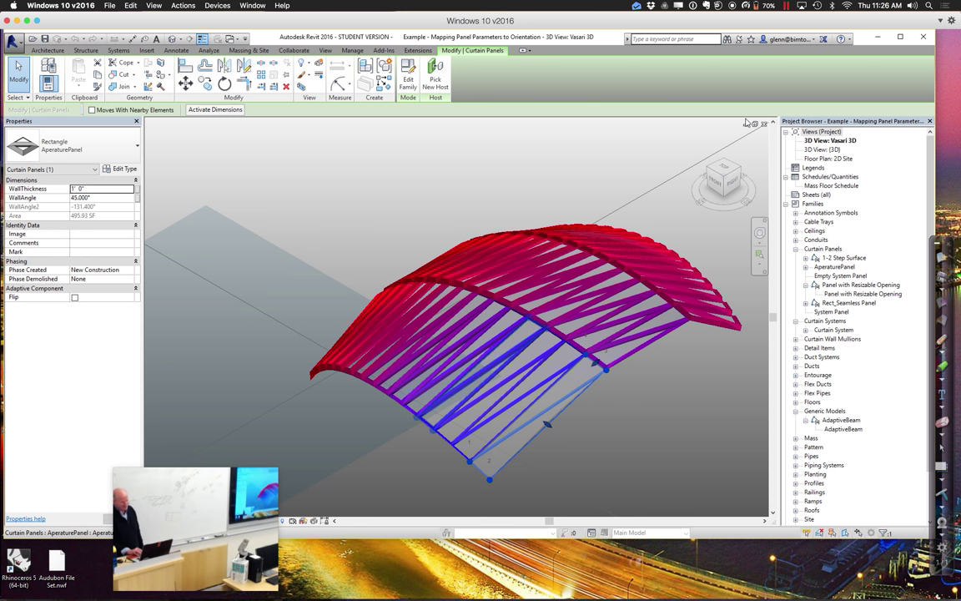
drag(725, 179, 726, 166)
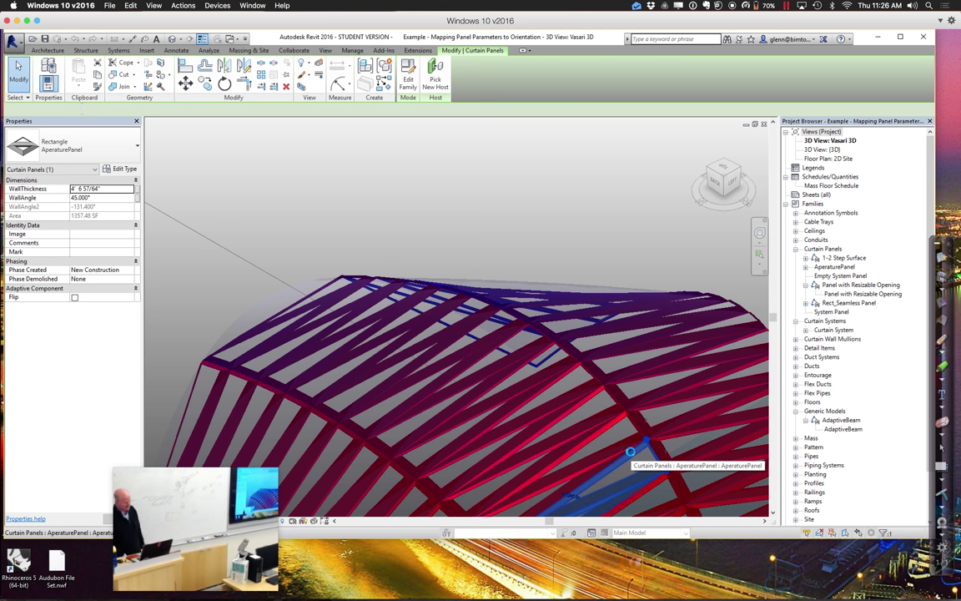
click(656, 373)
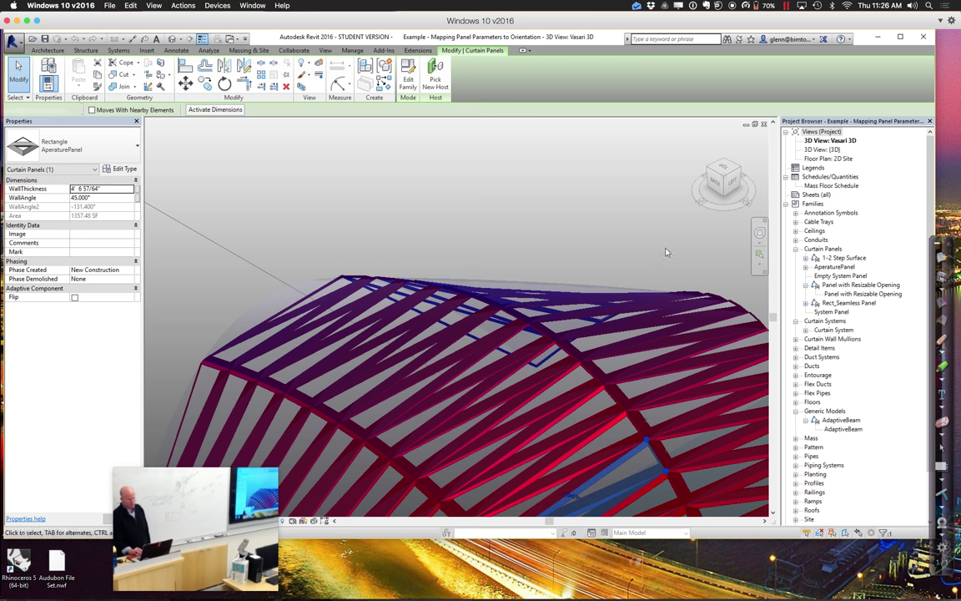
drag(724, 163, 659, 160)
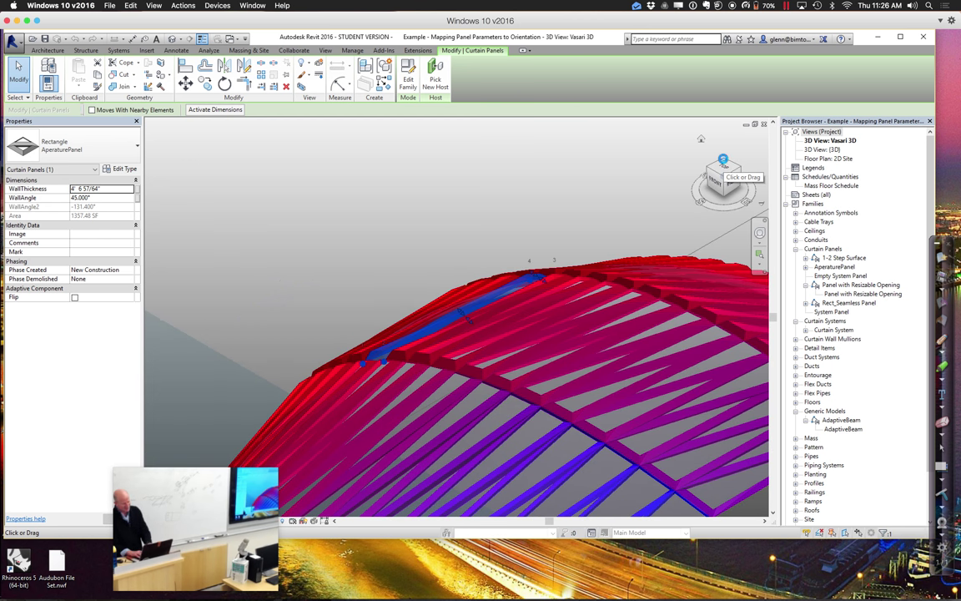
click(723, 159)
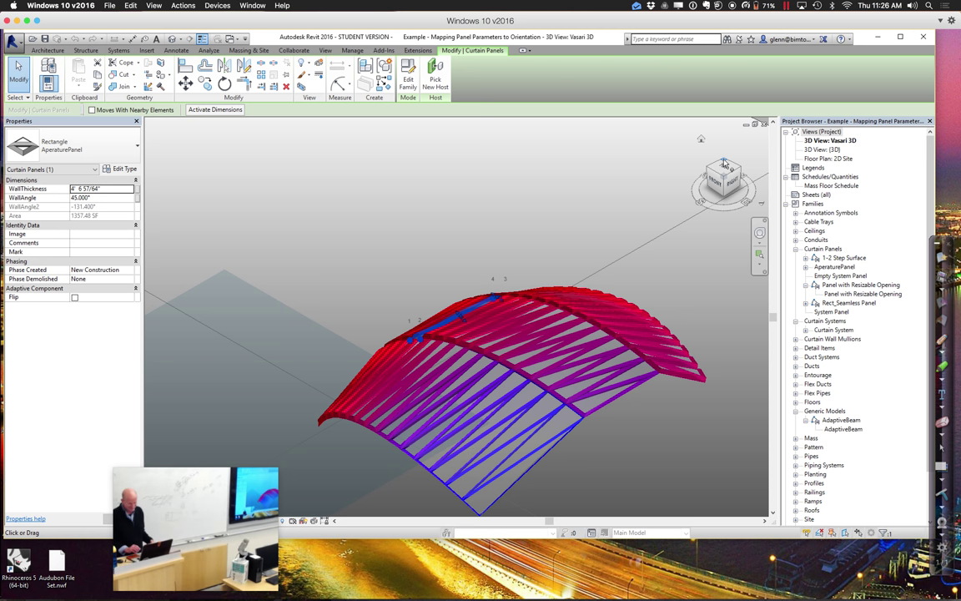
scroll(724, 163, down, 3)
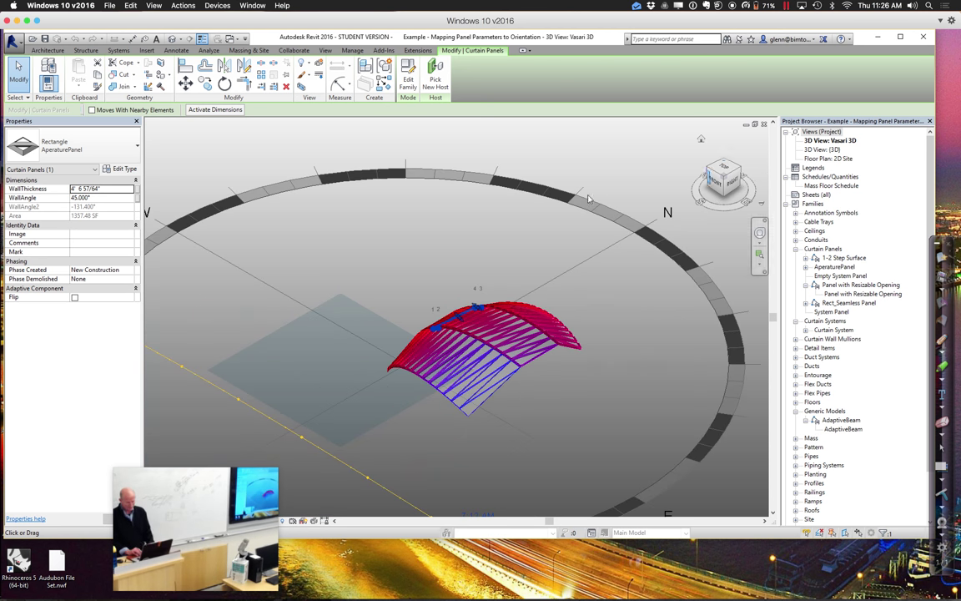
click(305, 254)
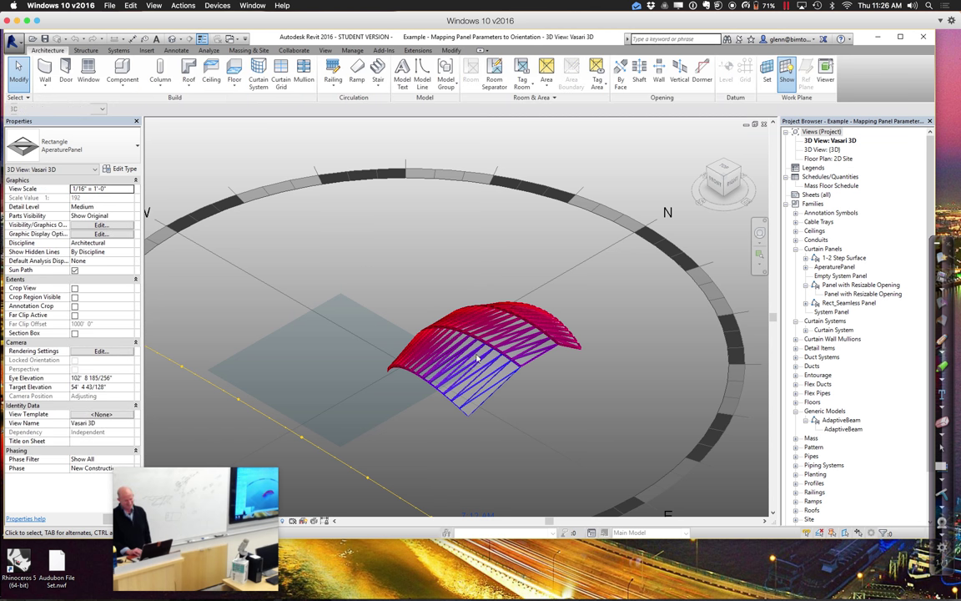
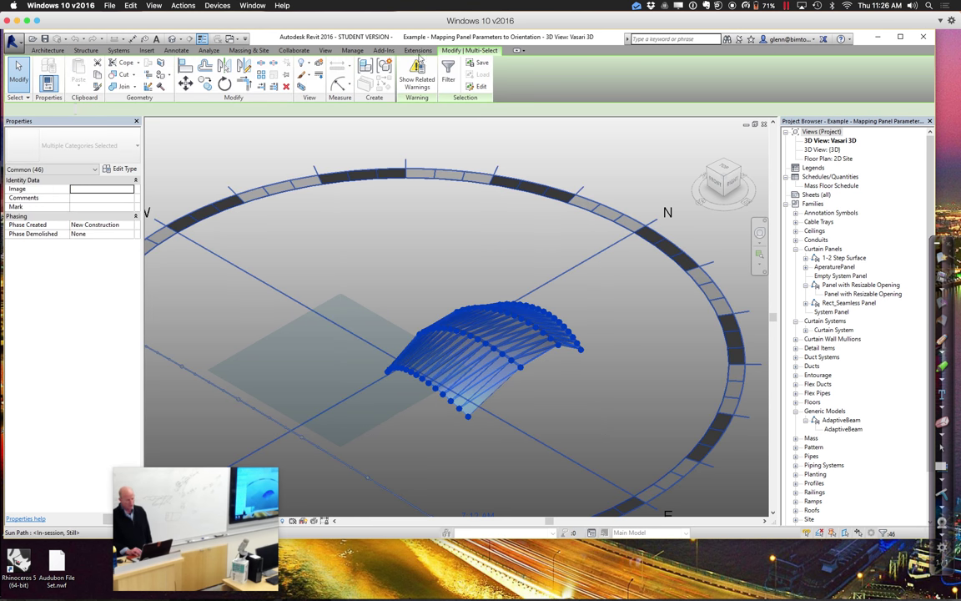
click(447, 73)
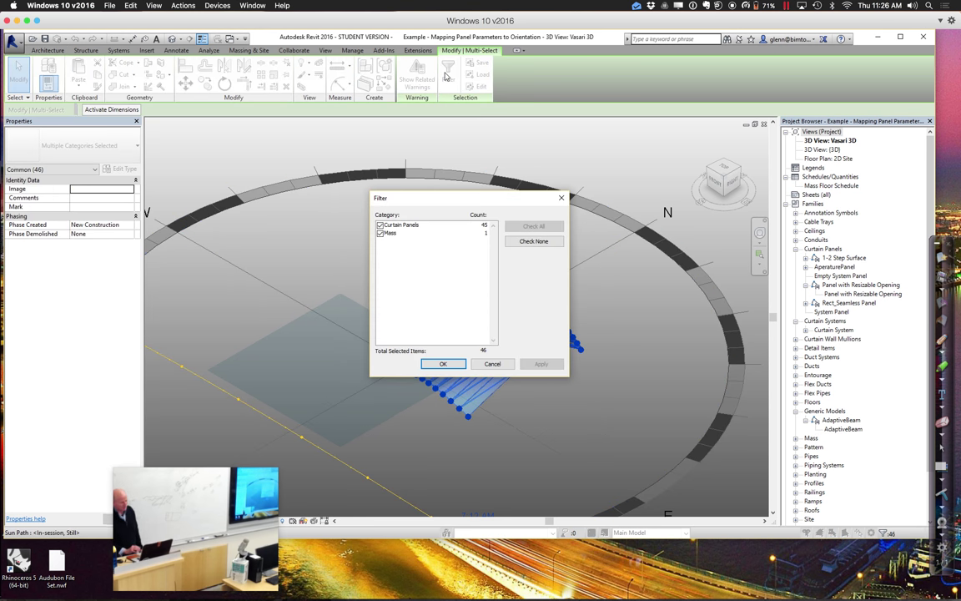
click(379, 235)
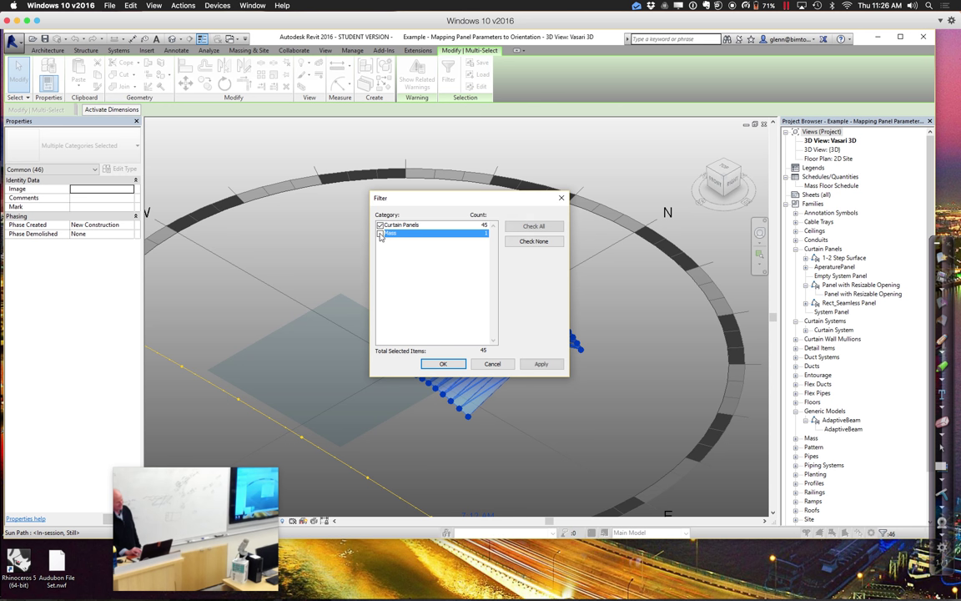
click(457, 365)
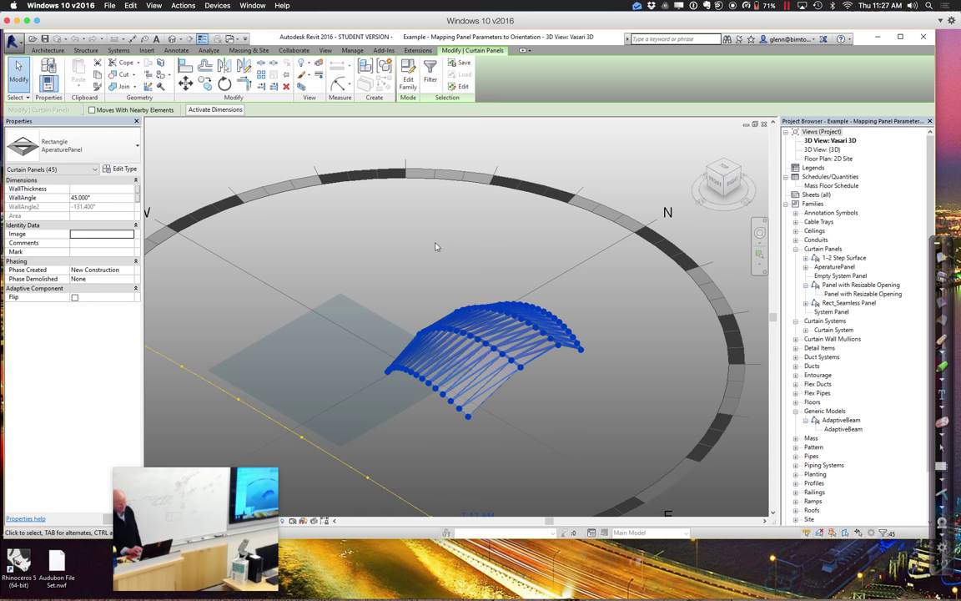
click(435, 247)
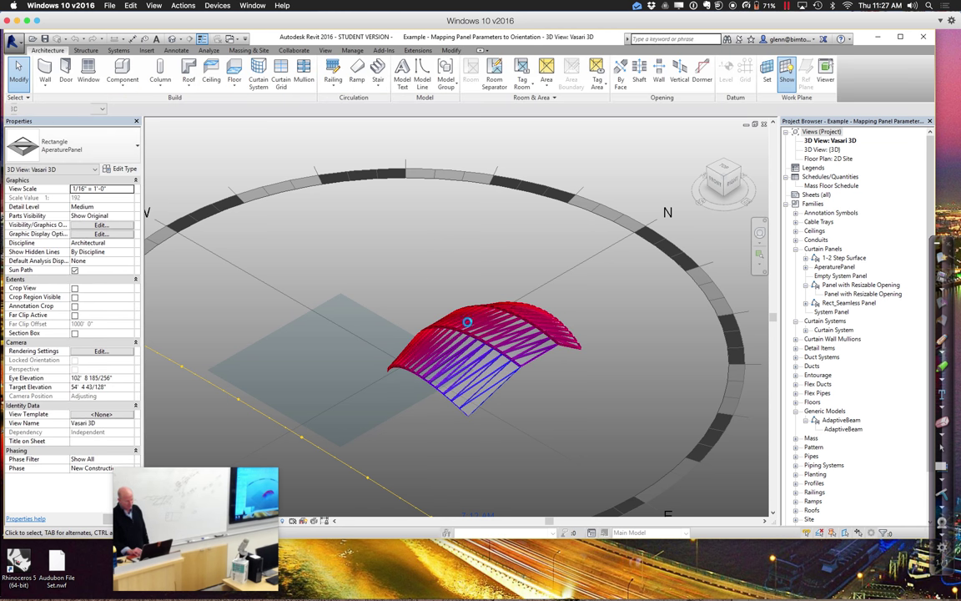
drag(575, 376, 391, 253)
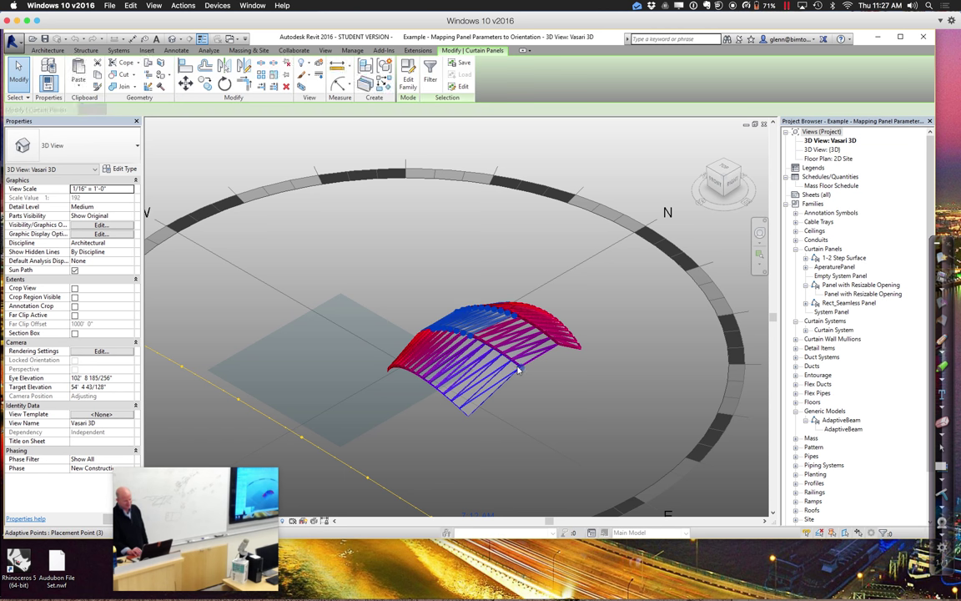
click(358, 231)
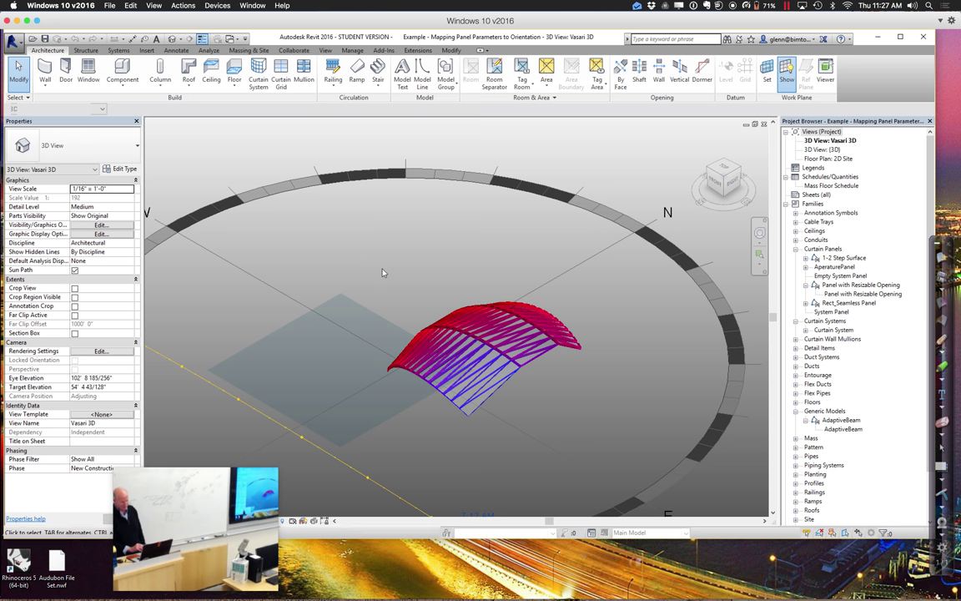
Delete all the curtain panels from the curved surface, filtering the Mass category out of the selection
drag(382, 268, 550, 388)
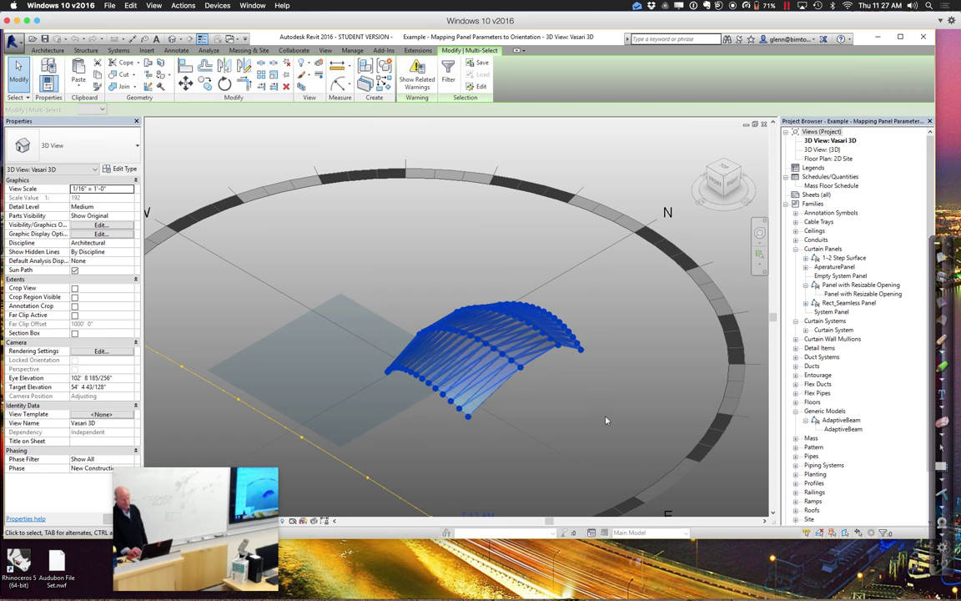
click(448, 73)
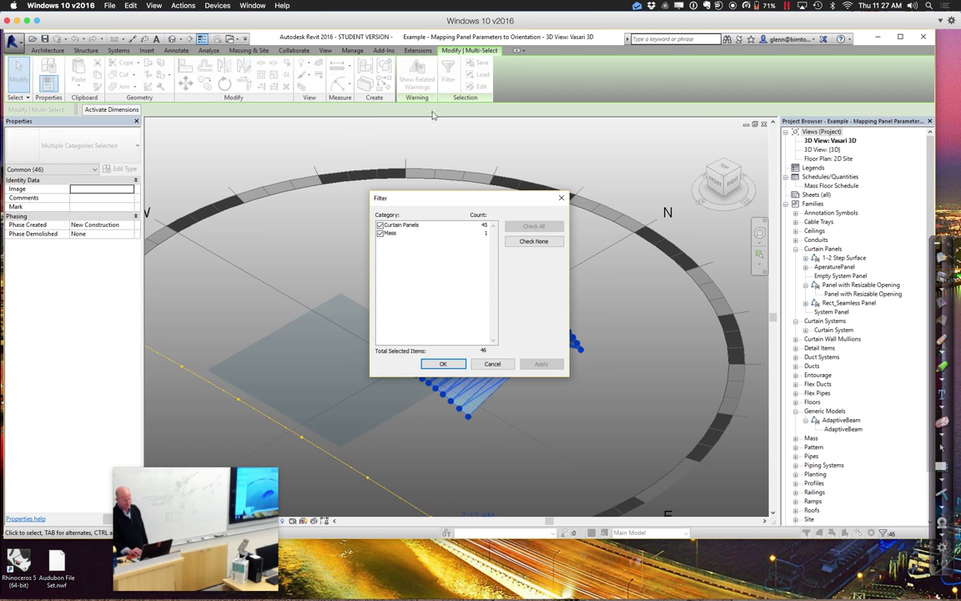
click(380, 233)
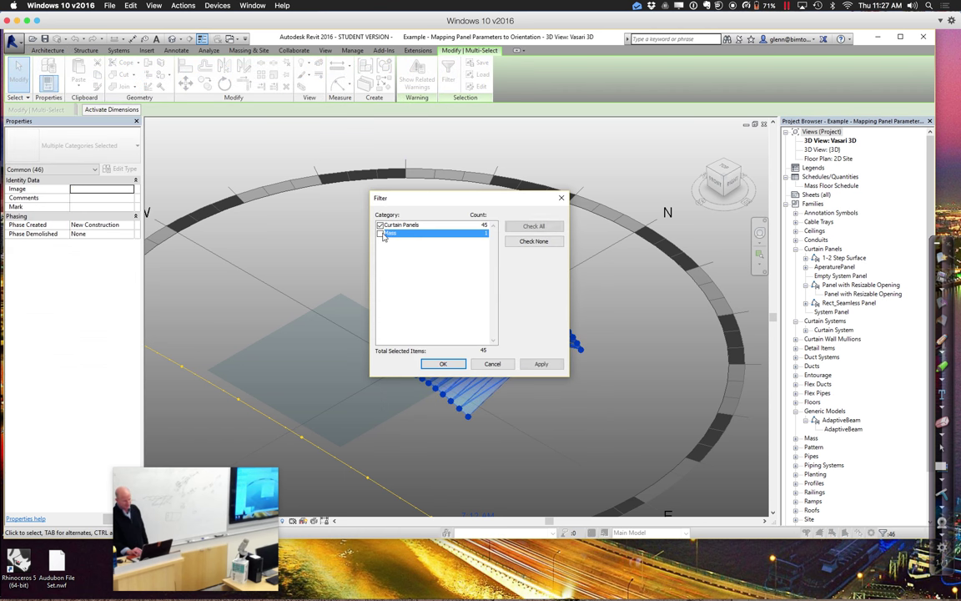
click(443, 363)
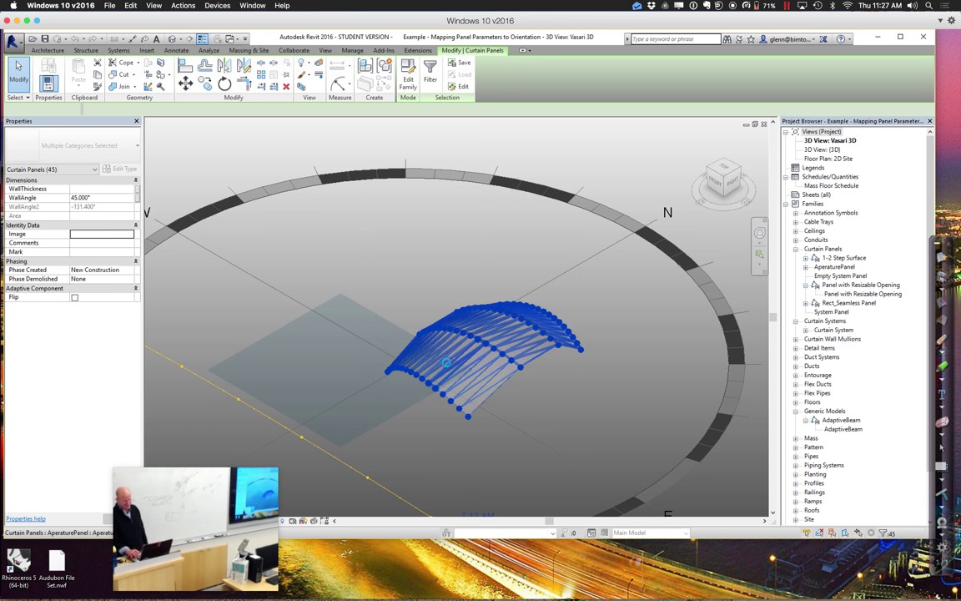
key(Escape)
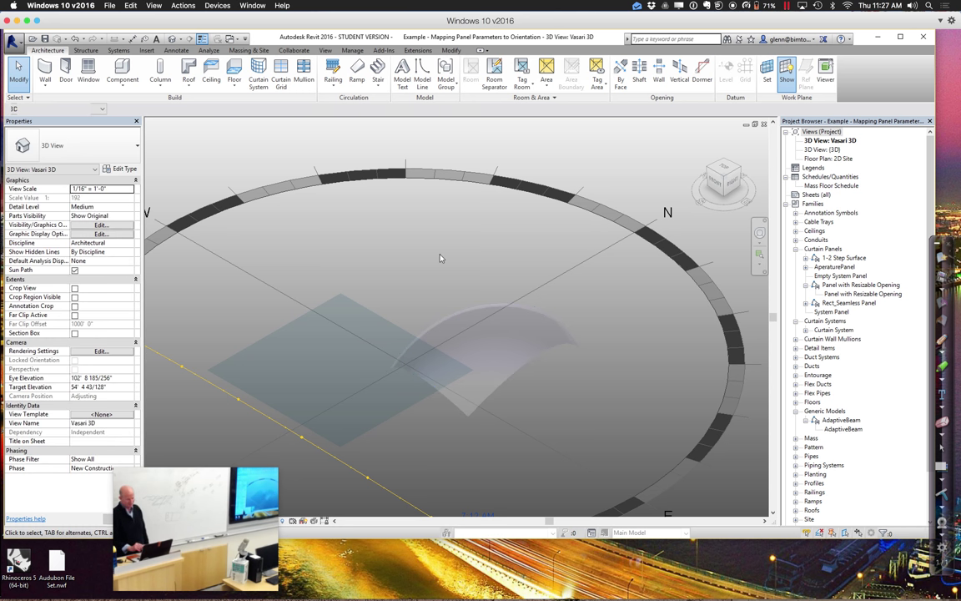
Inspect the remaining surface mass and review the Mass category's surface transparency override in the view's Visibility/Graphic Overrides
click(529, 367)
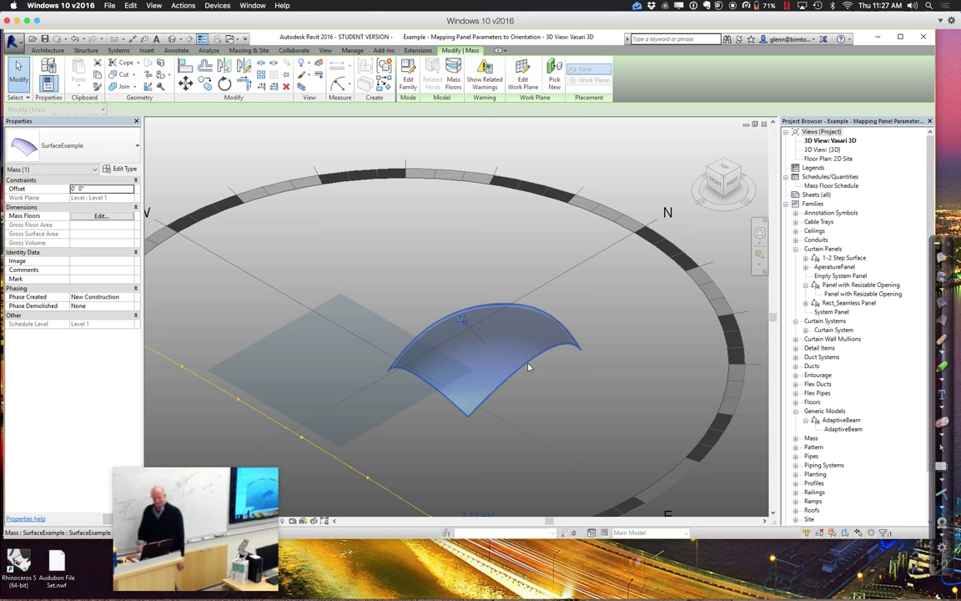
click(552, 389)
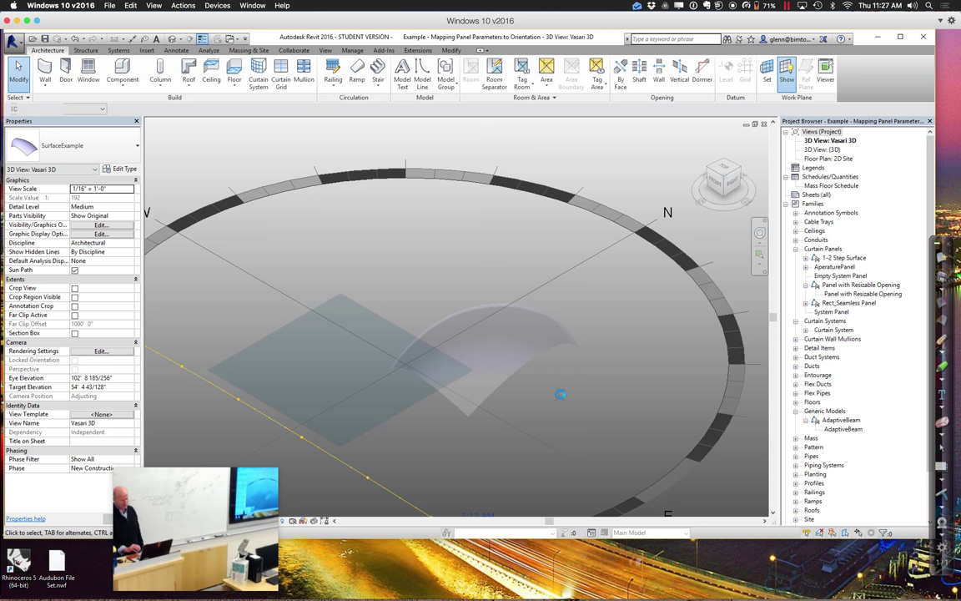
key(v)
key(v)
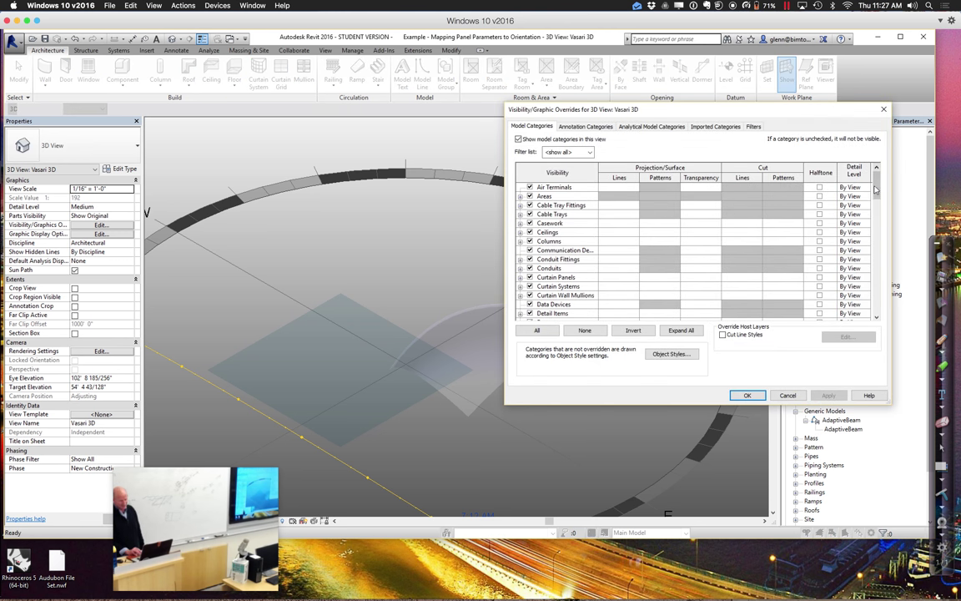
drag(876, 189, 876, 244)
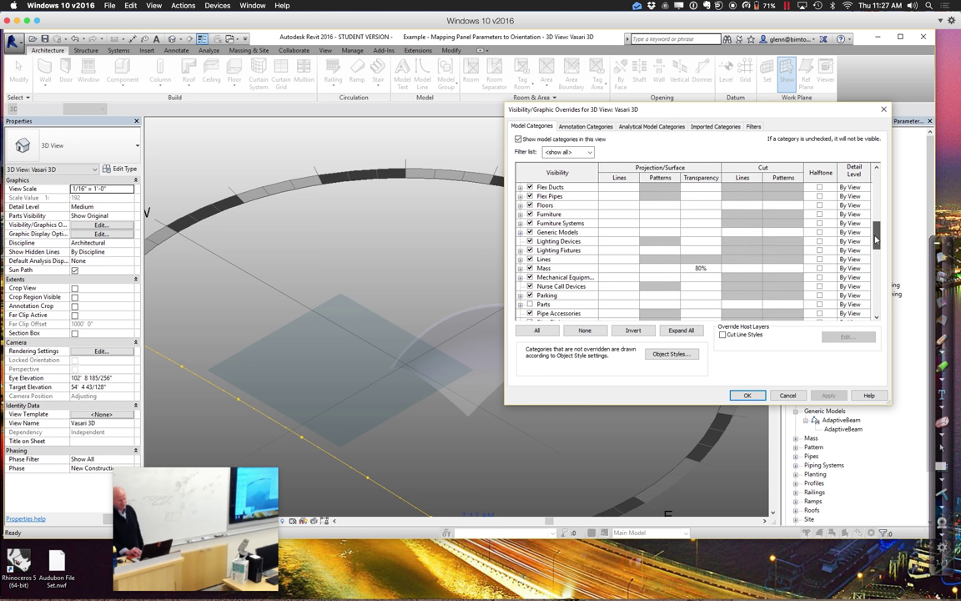
click(698, 268)
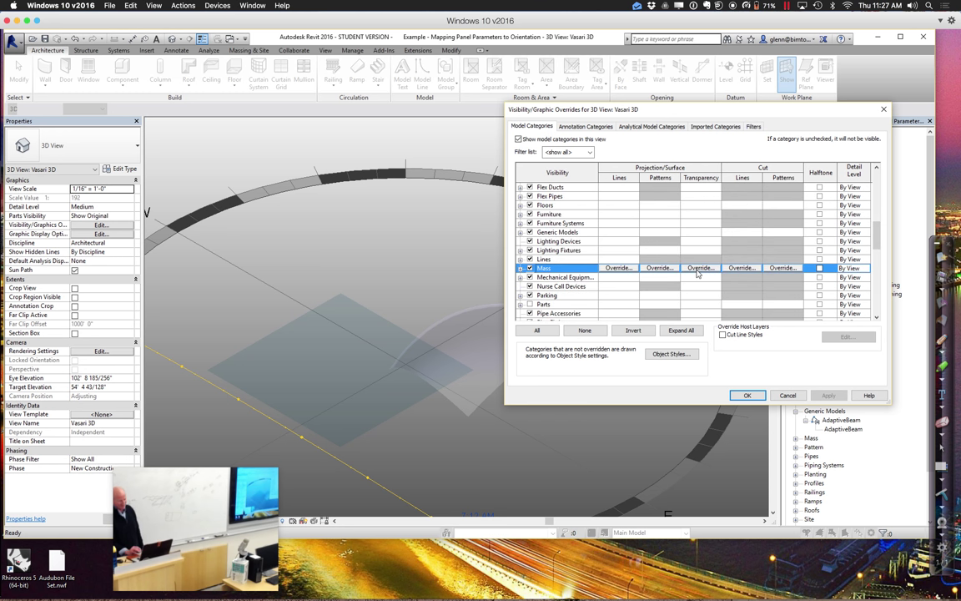
click(698, 269)
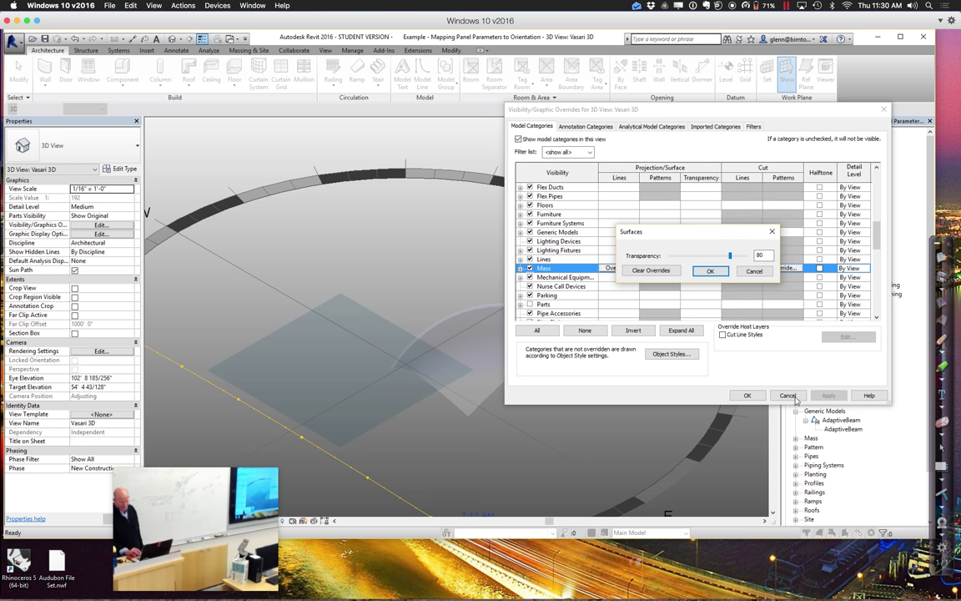
click(710, 270)
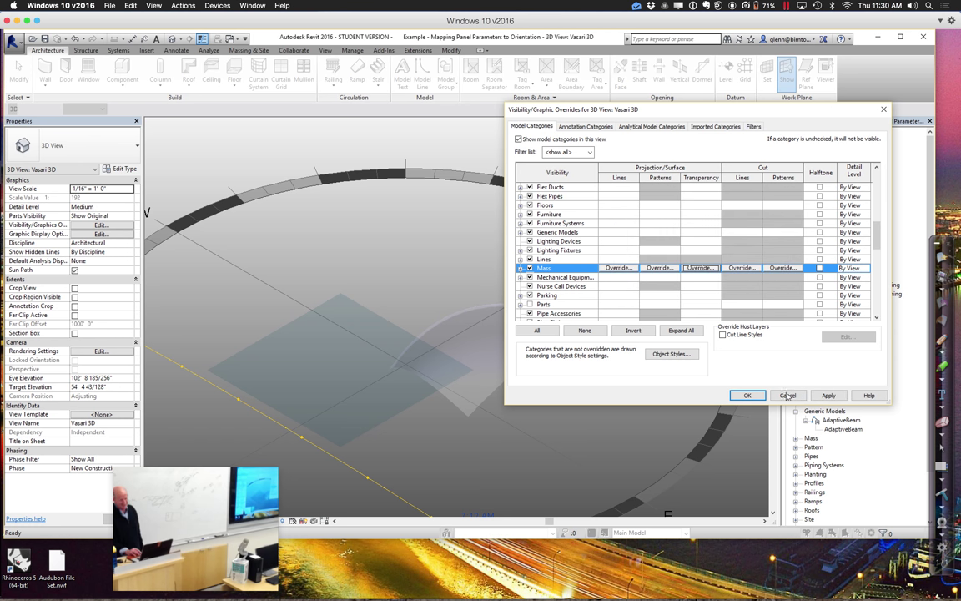
click(748, 396)
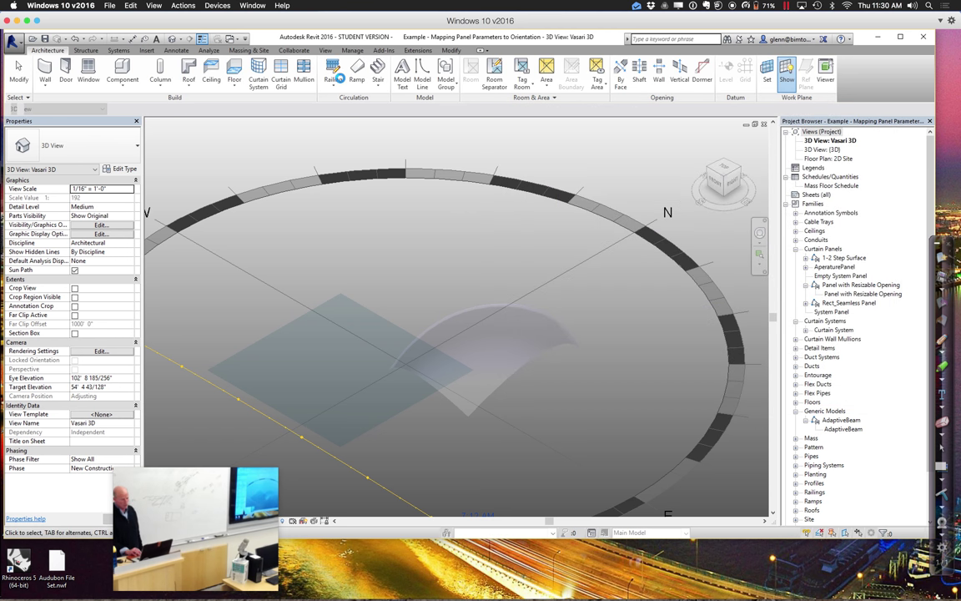